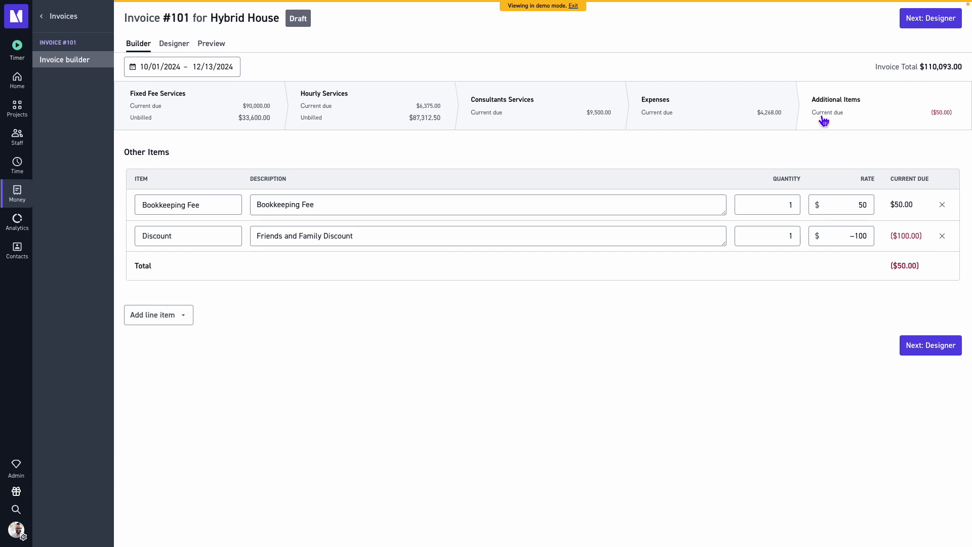
# Advance invoice #101 to the Designer stage and view the available Bill To clients and payment terms.
pyautogui.click(934, 30)
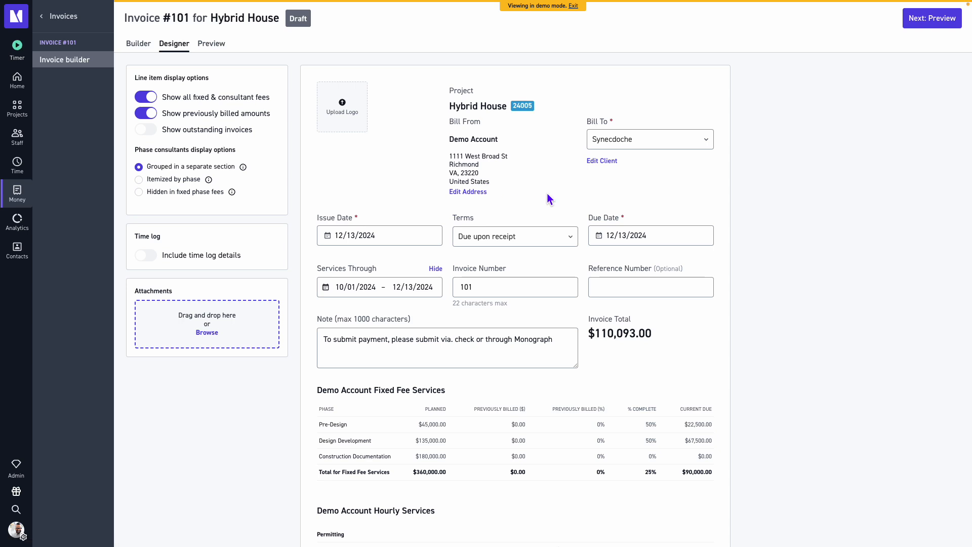
pyautogui.click(661, 143)
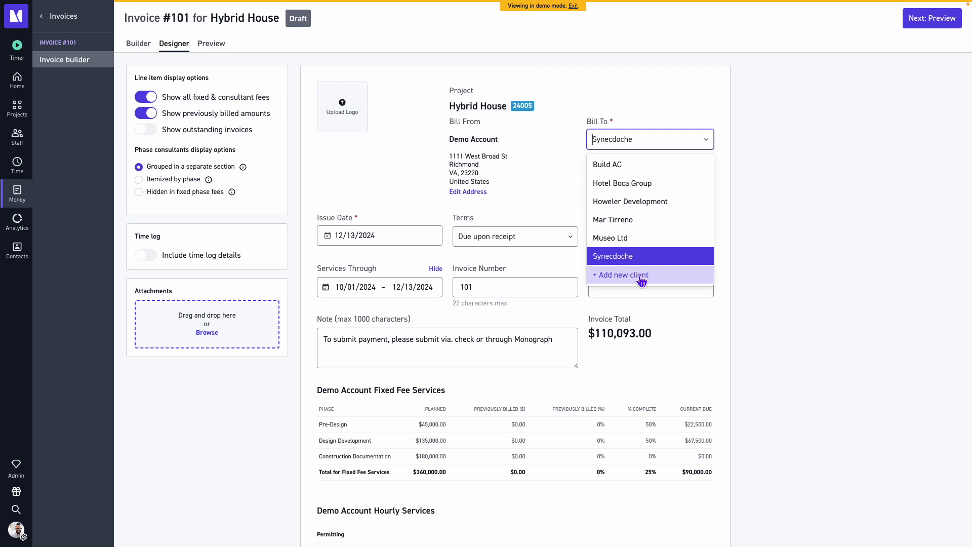
pyautogui.click(657, 118)
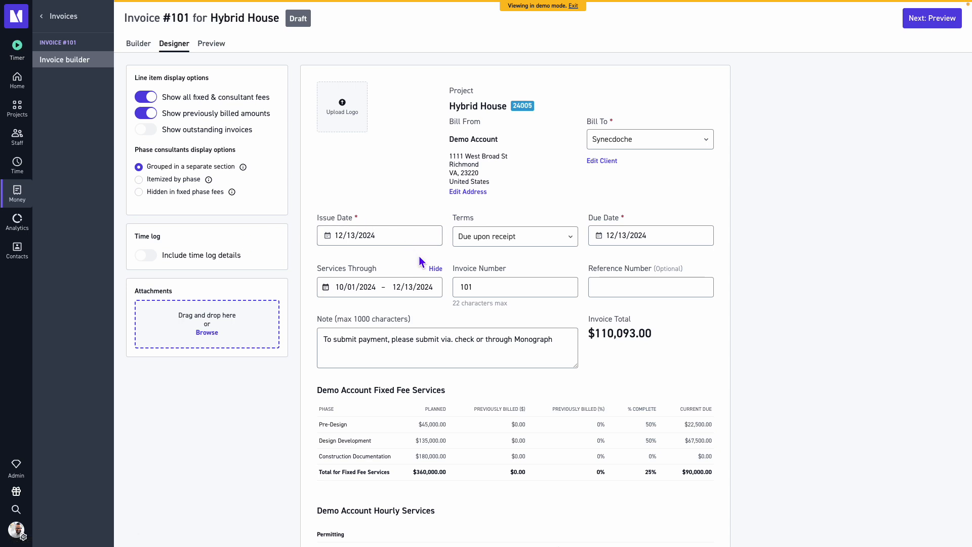
pyautogui.click(514, 244)
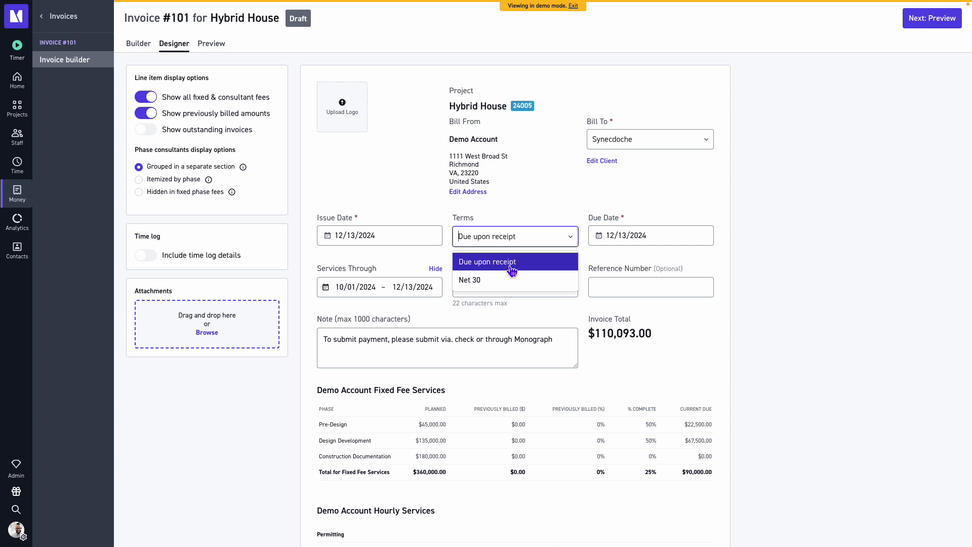
pyautogui.click(623, 258)
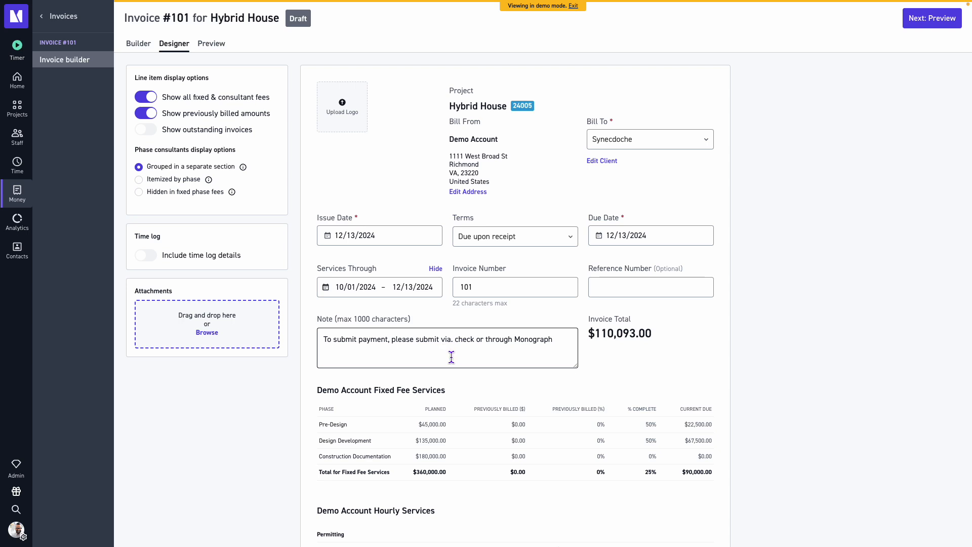
# Turn off showing all fixed and consultant fees and check the invoice's service tables.
pyautogui.scroll(-4, 451, 357)
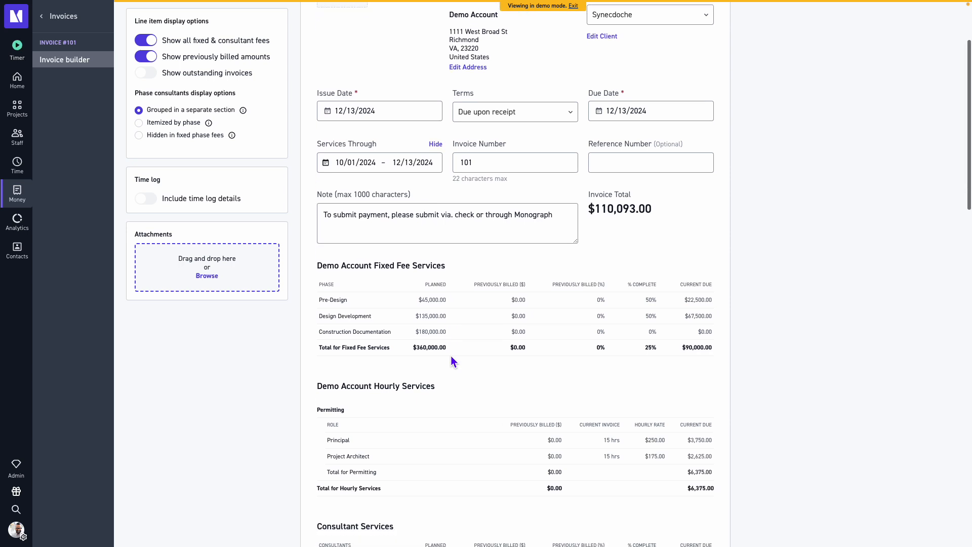
pyautogui.scroll(-3, 452, 360)
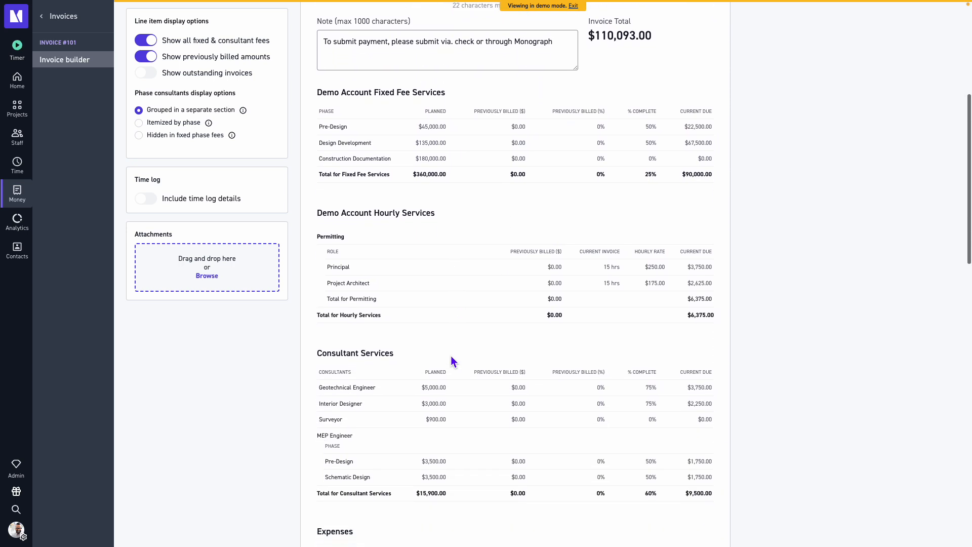
pyautogui.scroll(-1, 452, 357)
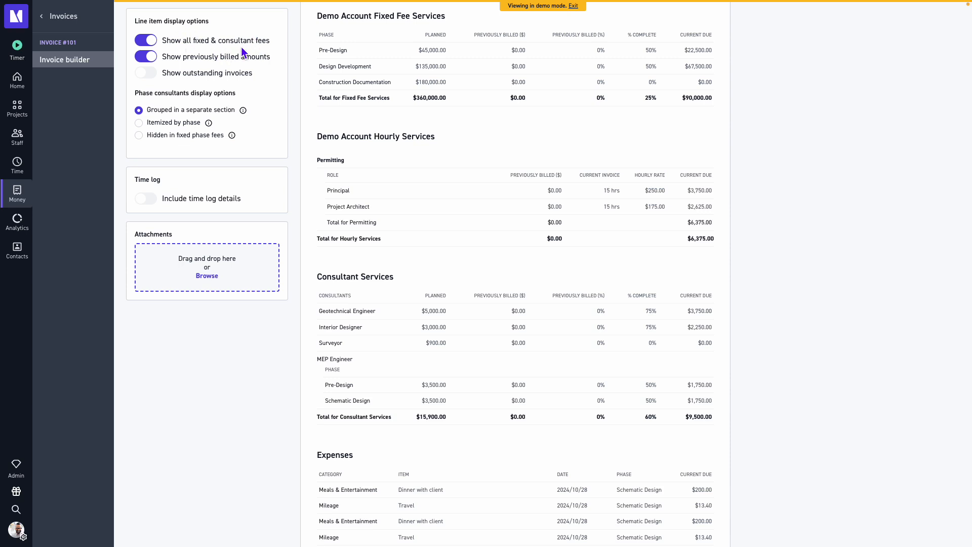
pyautogui.click(150, 42)
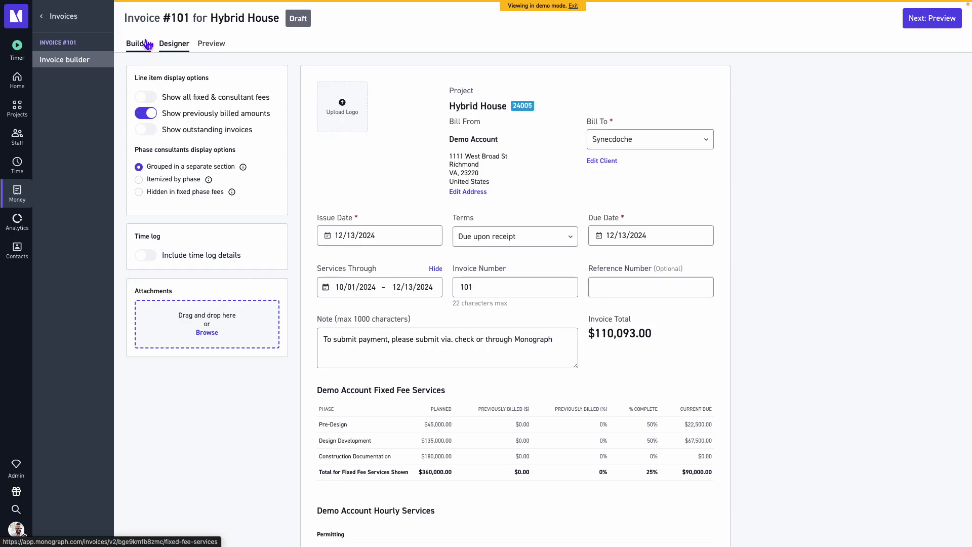
pyautogui.scroll(-4, 286, 156)
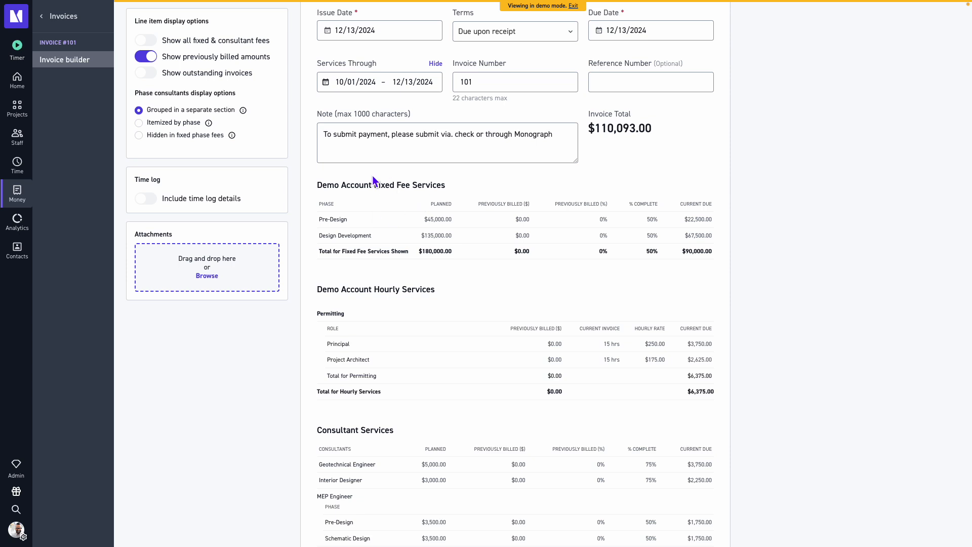
pyautogui.scroll(-2, 420, 198)
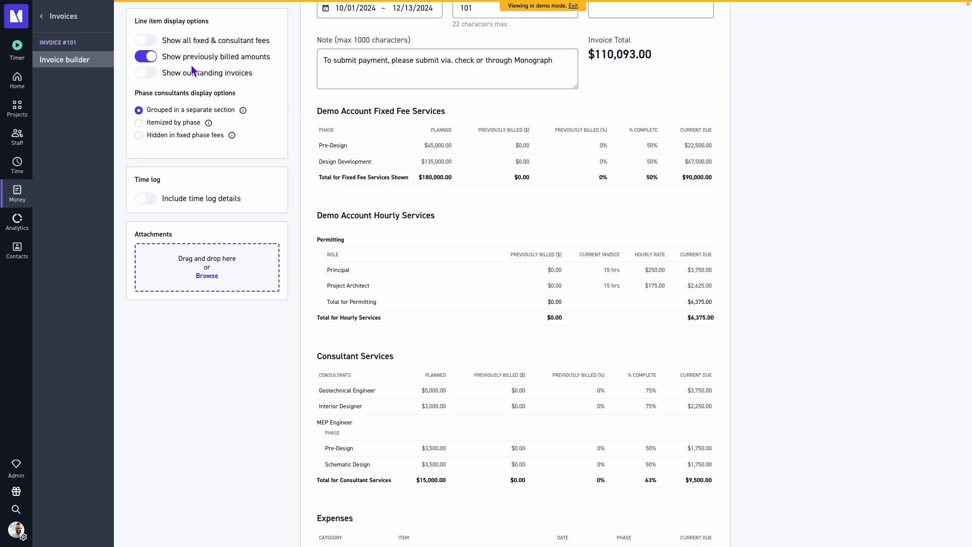
# Turn showing all fixed and consultant fees back on for the invoice.
pyautogui.click(155, 47)
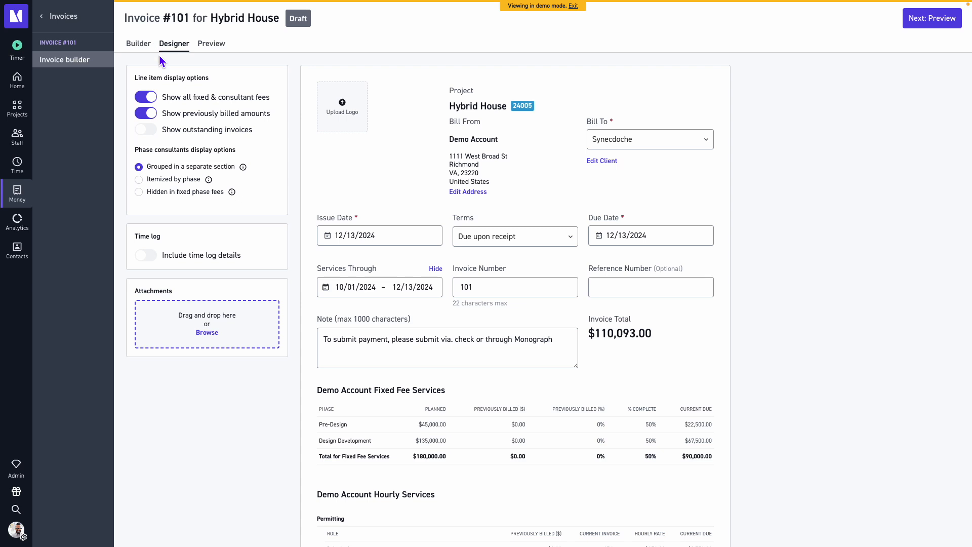
pyautogui.scroll(-1, 208, 126)
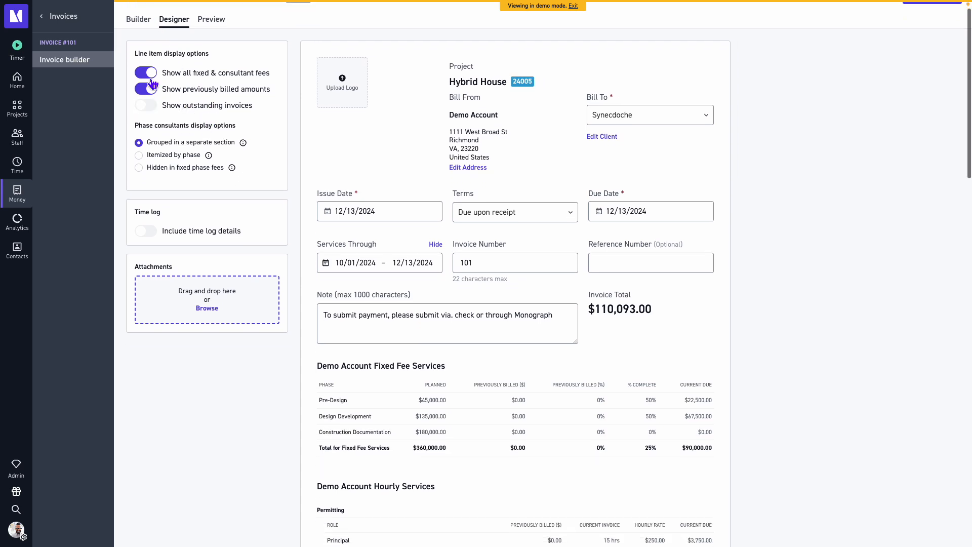
pyautogui.scroll(-1, 205, 77)
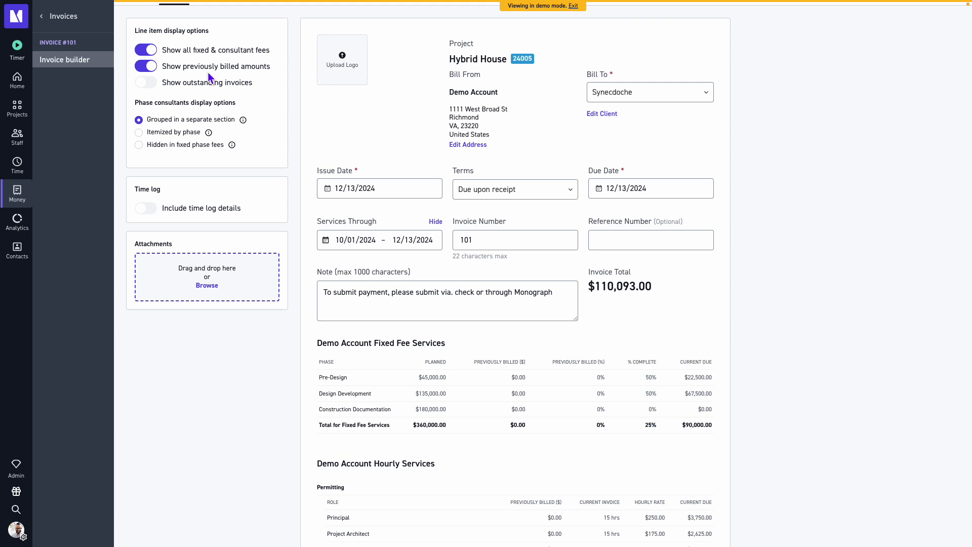
# Hide the previously billed amounts on the invoice and review the fixed fee, hourly and consultant tables.
pyautogui.scroll(-5, 291, 126)
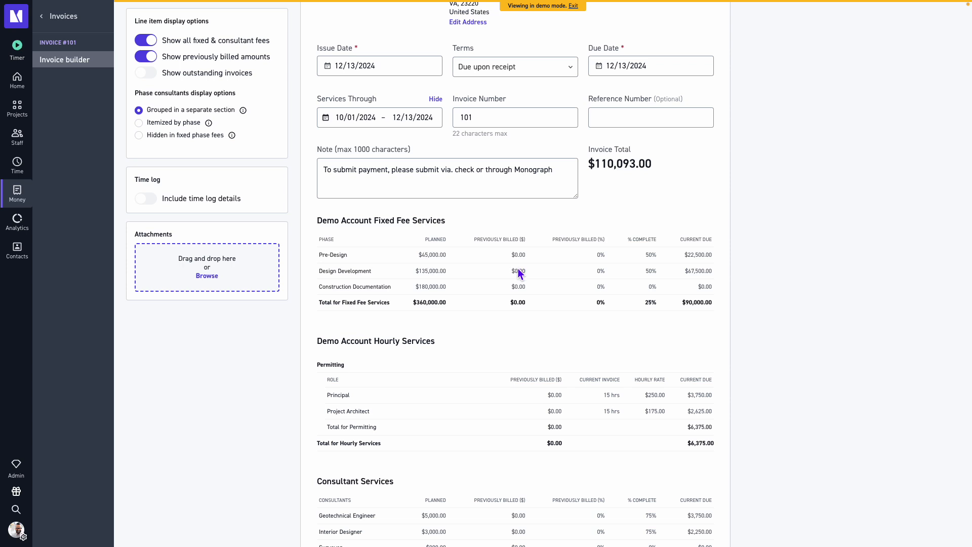
pyautogui.scroll(2, 513, 278)
pyautogui.scroll(8, 512, 276)
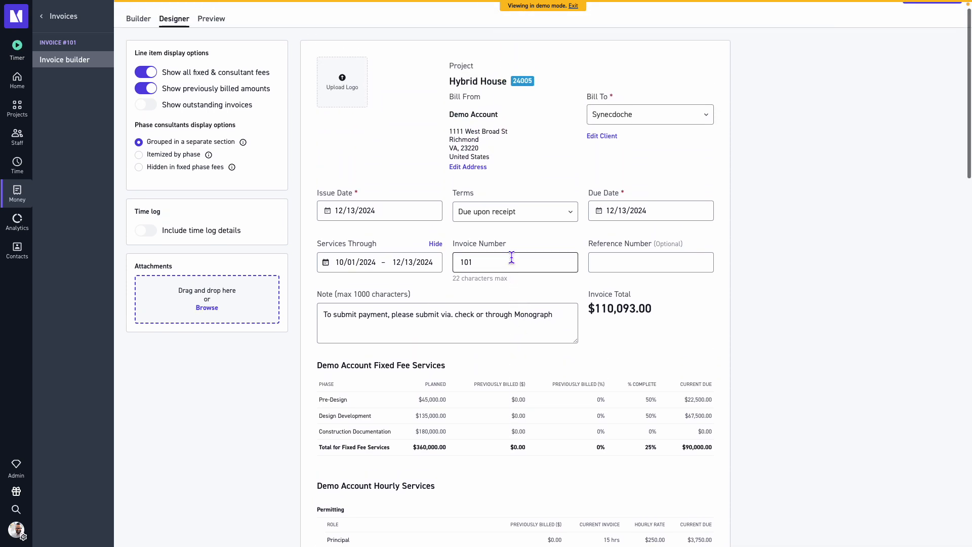
pyautogui.scroll(-10, 521, 289)
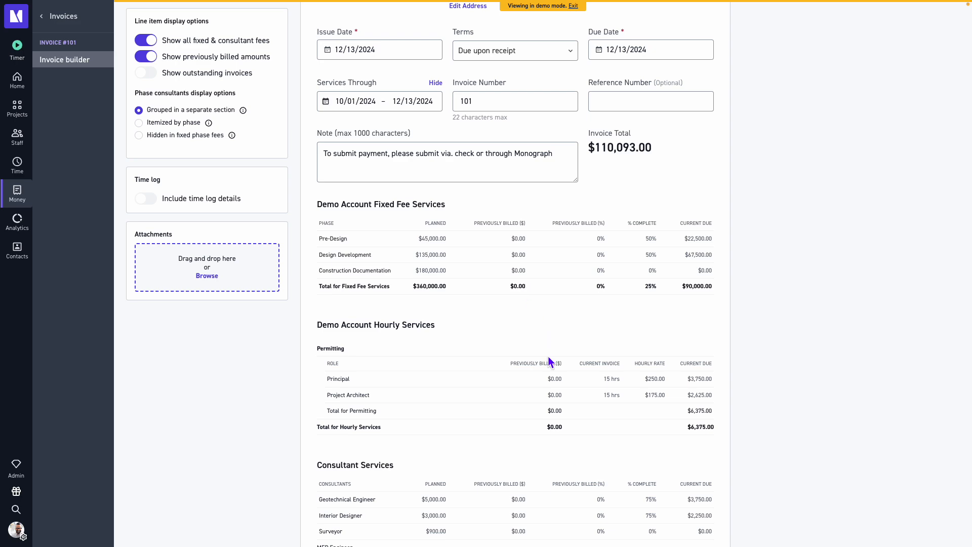
pyautogui.click(151, 57)
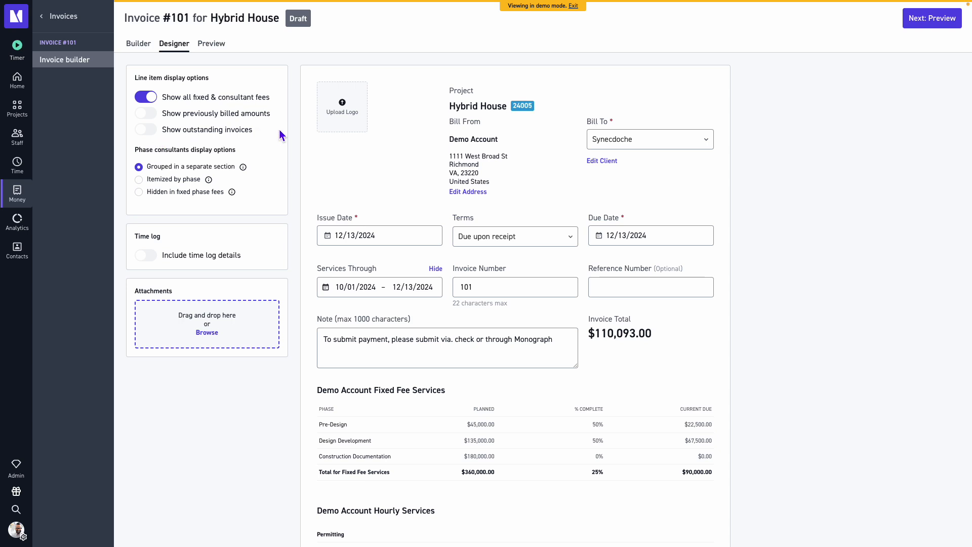
pyautogui.scroll(-1, 282, 132)
pyautogui.scroll(-6, 281, 133)
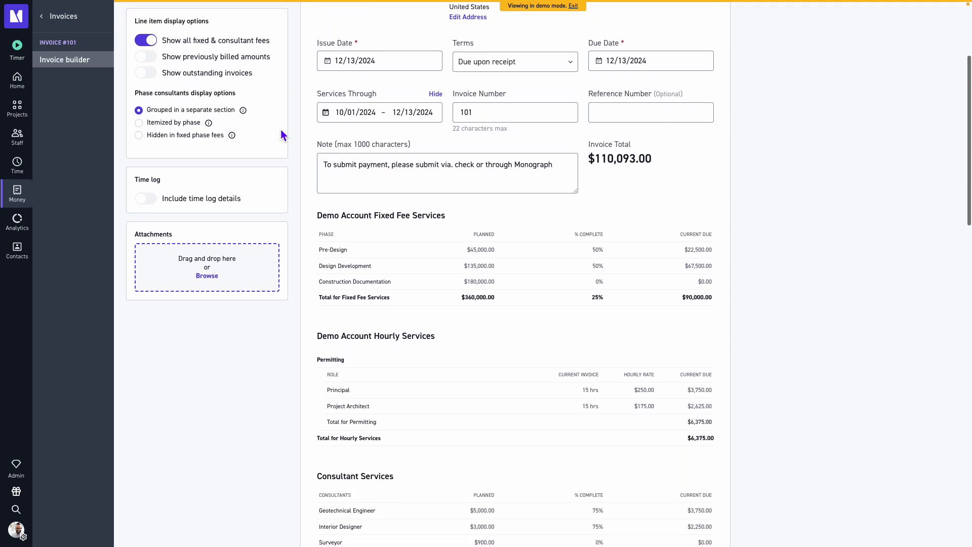
pyautogui.scroll(-2, 399, 163)
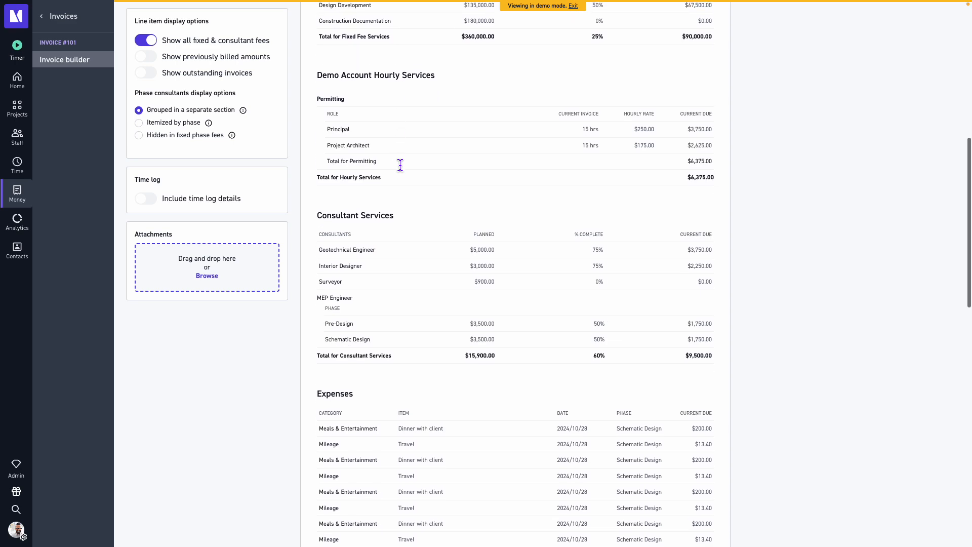
# Disable the display of all fixed and consultant fees so only the currently billed lines are listed.
pyautogui.click(146, 40)
pyautogui.scroll(-5, 344, 193)
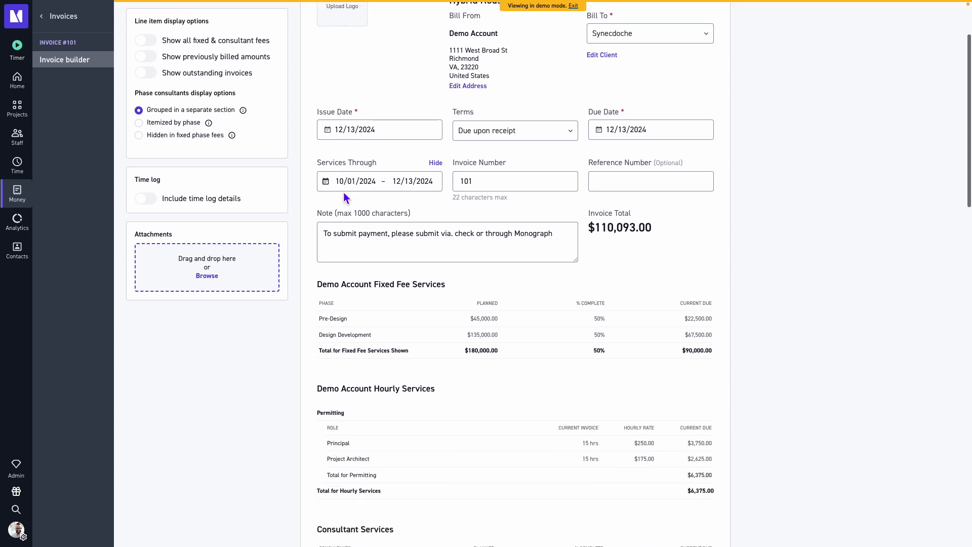
pyautogui.scroll(-4, 343, 192)
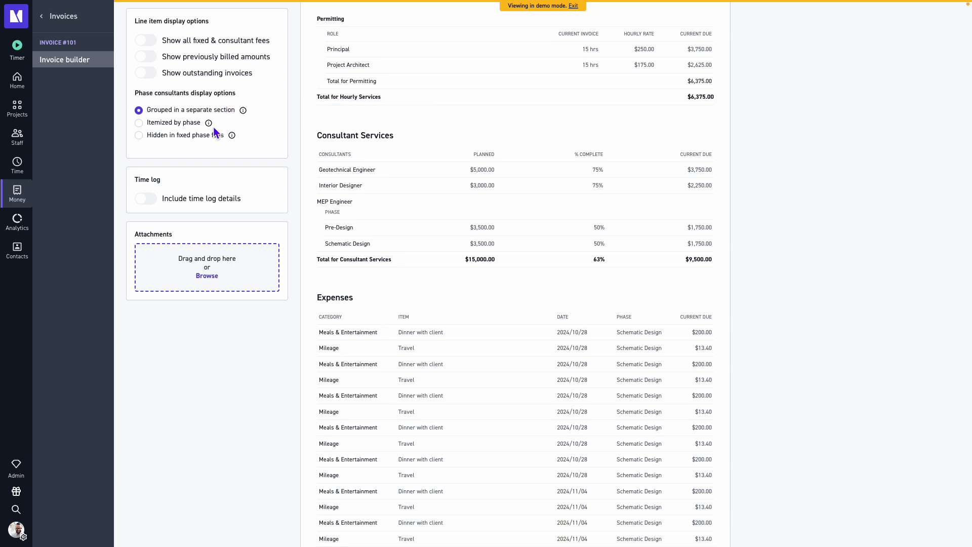
# Set the phase consultants display to itemized by phase and check the fixed fee breakdown.
pyautogui.moveTo(209, 127)
pyautogui.click(139, 124)
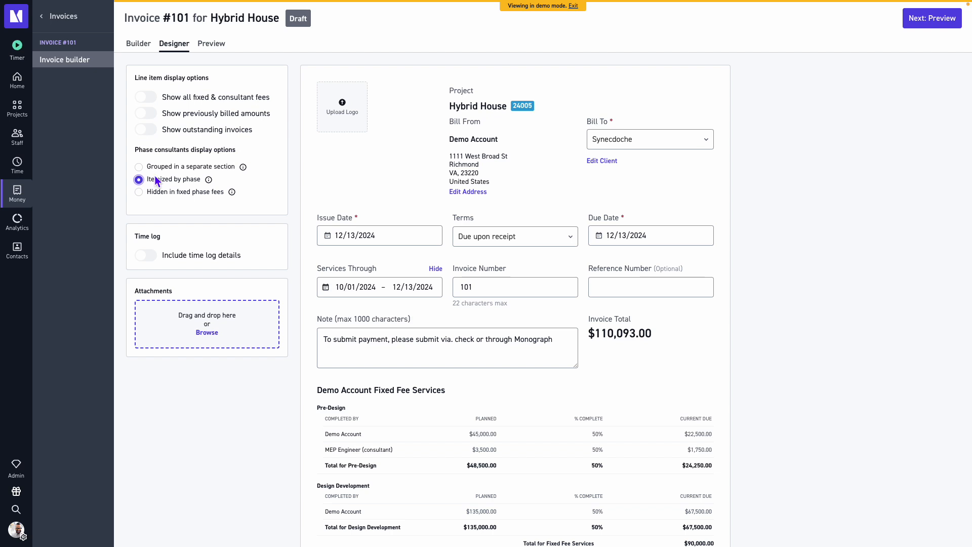
pyautogui.scroll(-5, 391, 246)
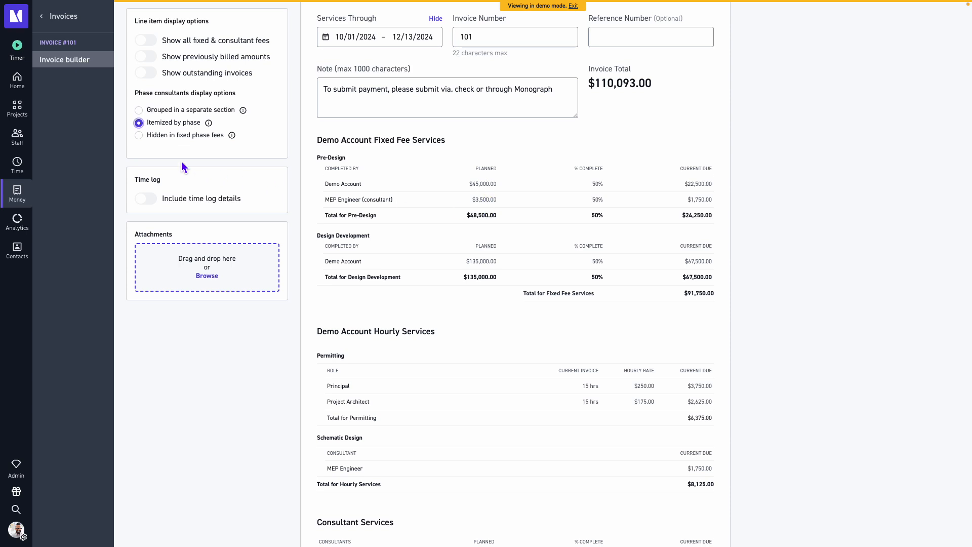
# Set the phase consultants display to hidden in fixed phase fees and review the invoice's service sections.
pyautogui.click(142, 139)
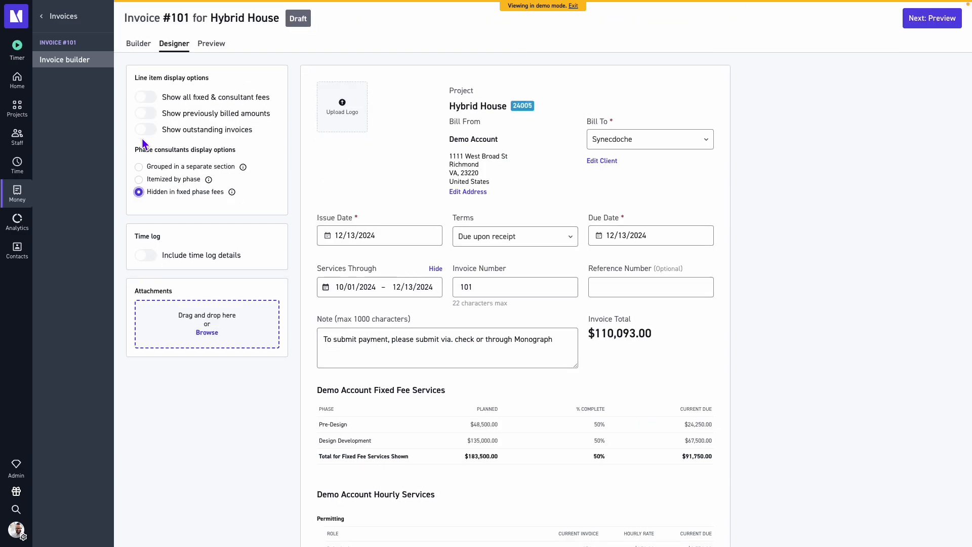
pyautogui.scroll(-4, 469, 424)
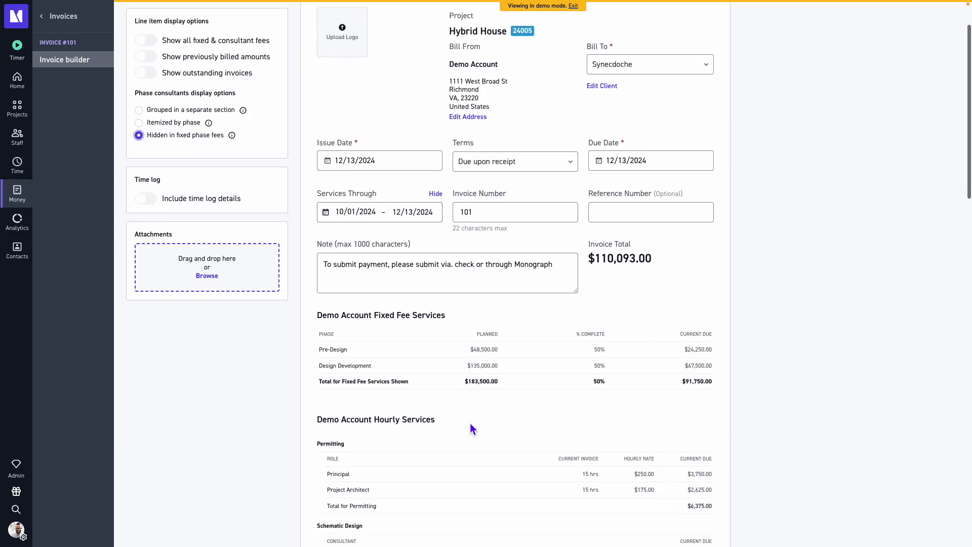
pyautogui.scroll(-1, 410, 279)
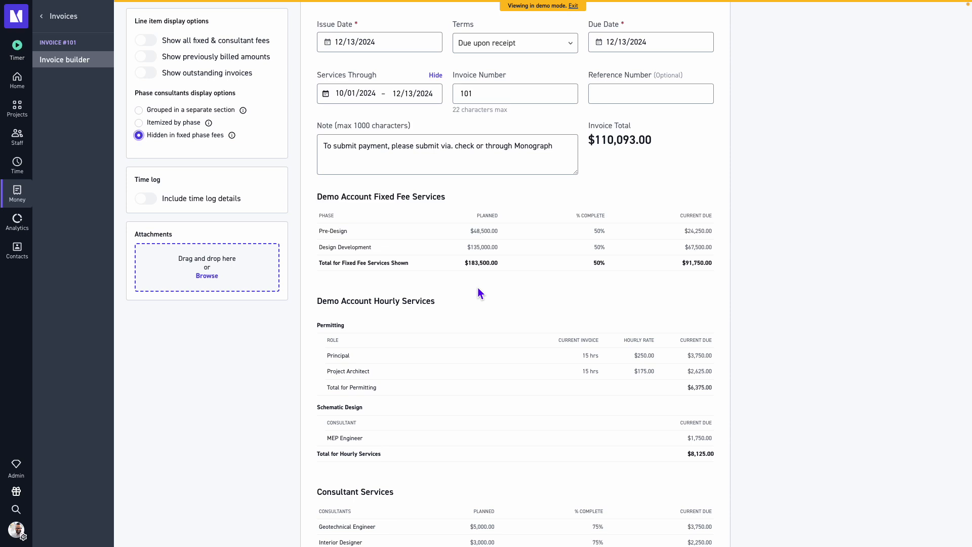
pyautogui.scroll(-4, 478, 287)
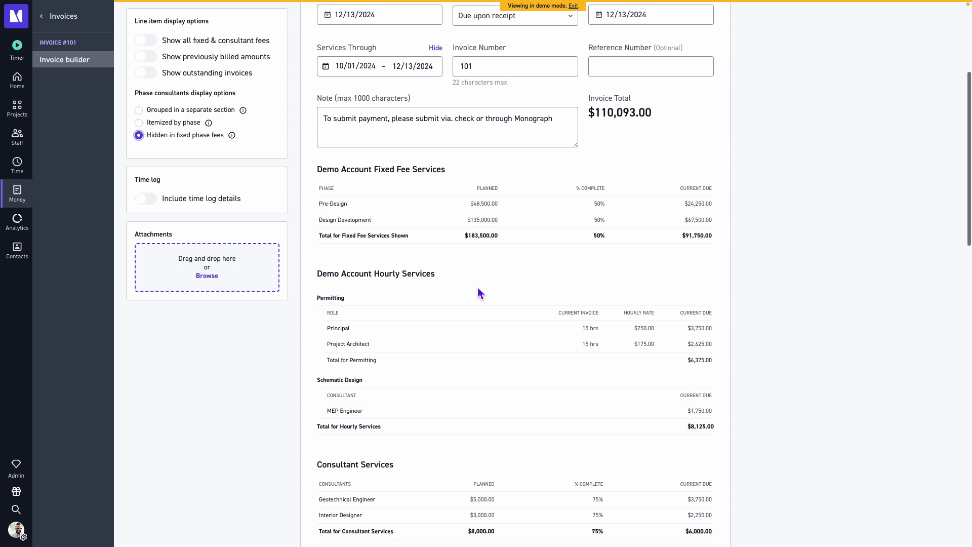
pyautogui.scroll(-1, 478, 288)
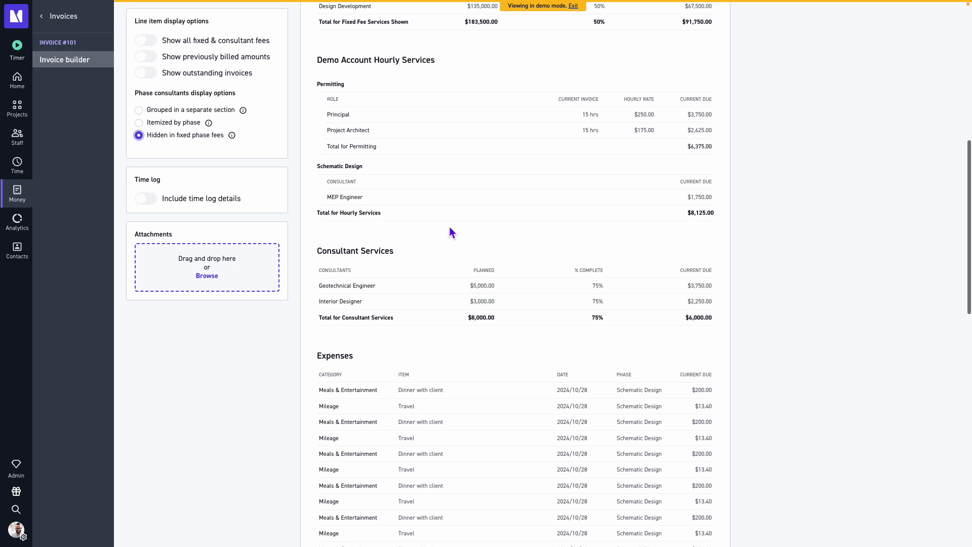
pyautogui.scroll(-1, 449, 226)
pyautogui.scroll(-1, 276, 207)
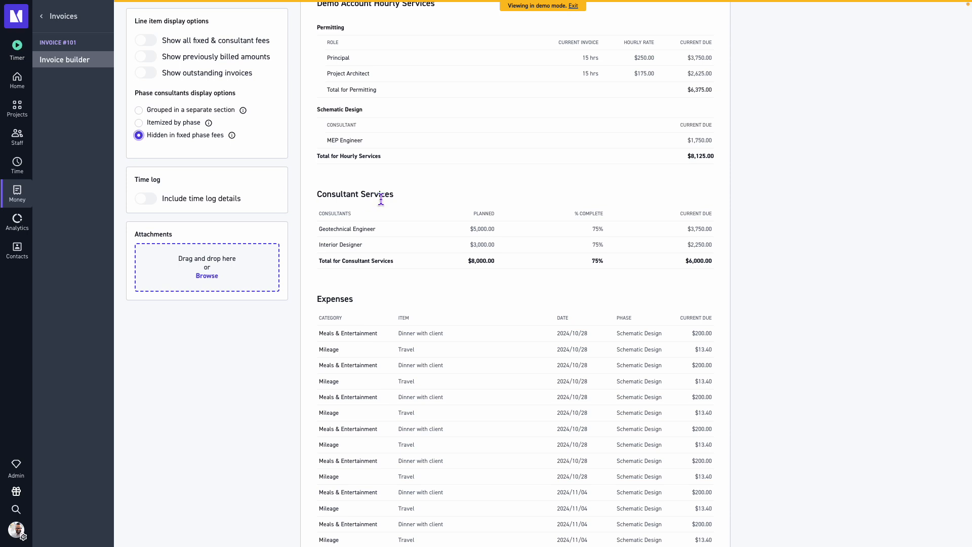
pyautogui.scroll(1, 380, 202)
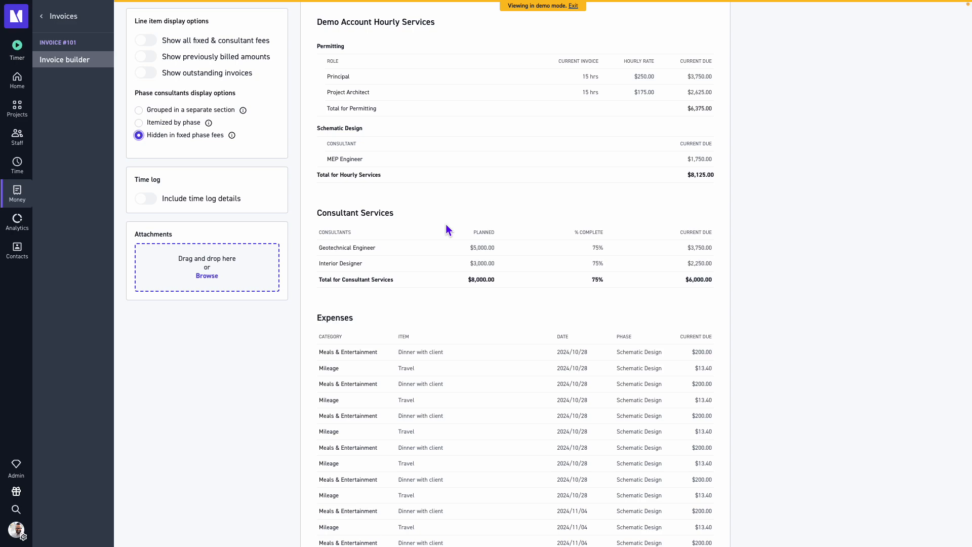
# Include the time log details on the invoice and view the entries below its footer.
pyautogui.scroll(-13, 446, 225)
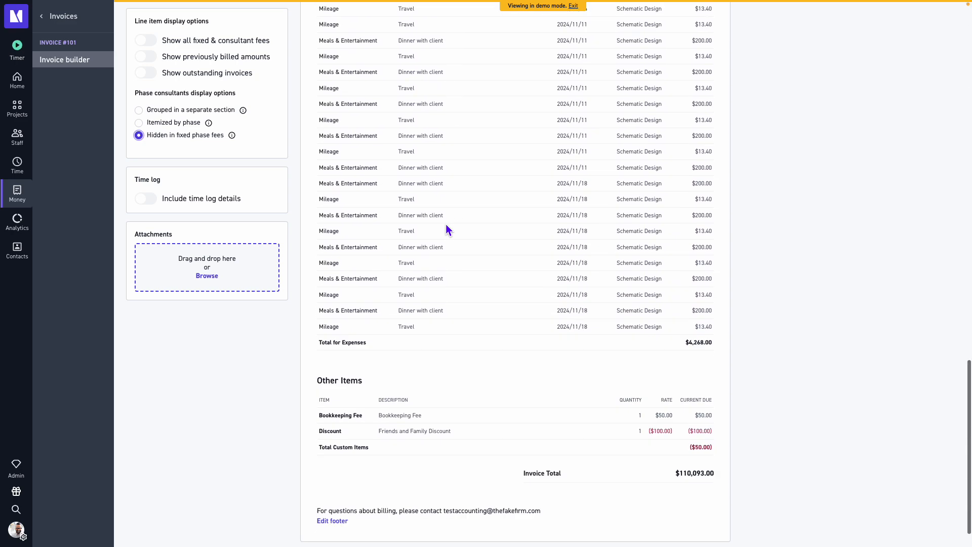
pyautogui.scroll(-2, 446, 226)
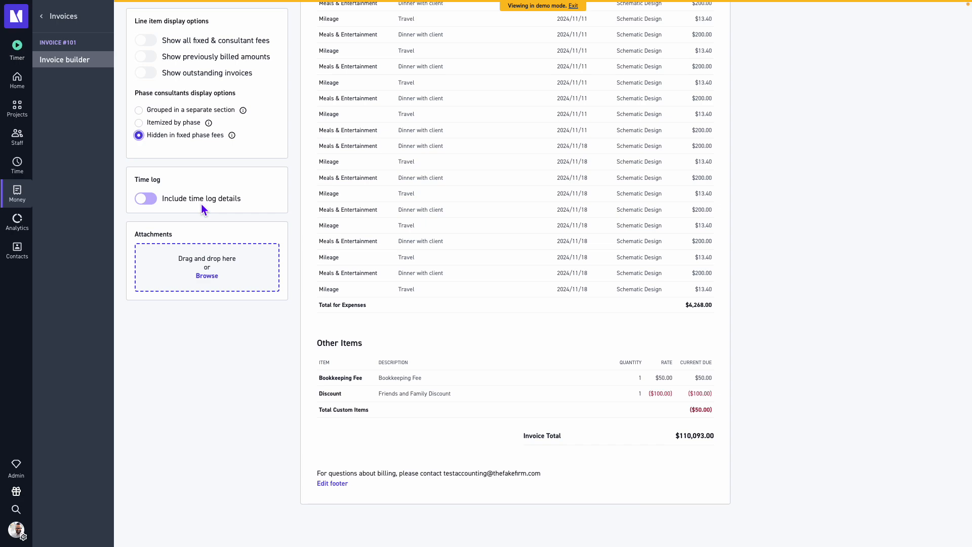
pyautogui.click(147, 199)
pyautogui.scroll(-6, 230, 270)
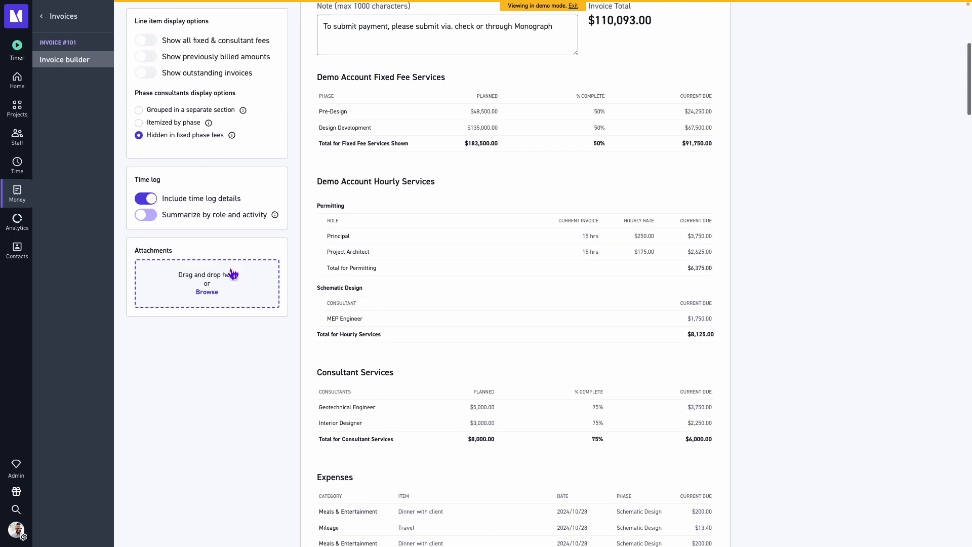
pyautogui.scroll(-10, 233, 276)
pyautogui.scroll(4, 245, 291)
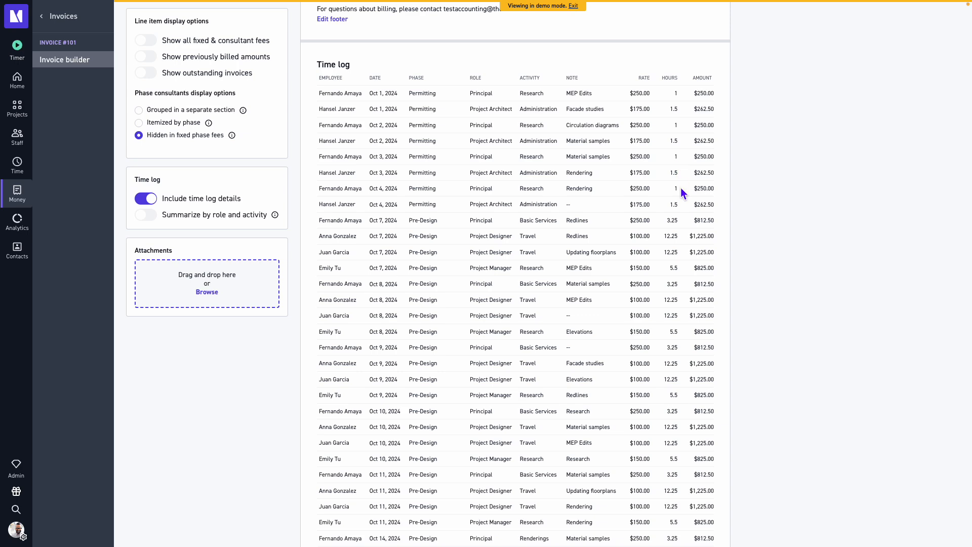
# Summarize the invoice's time log by role and activity and review the summarized tables.
pyautogui.click(148, 218)
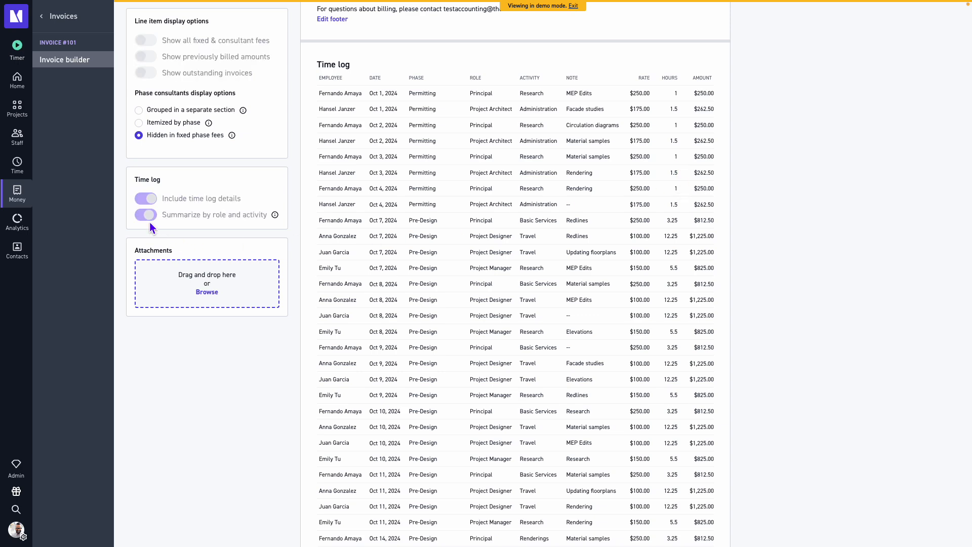
pyautogui.scroll(-15, 565, 390)
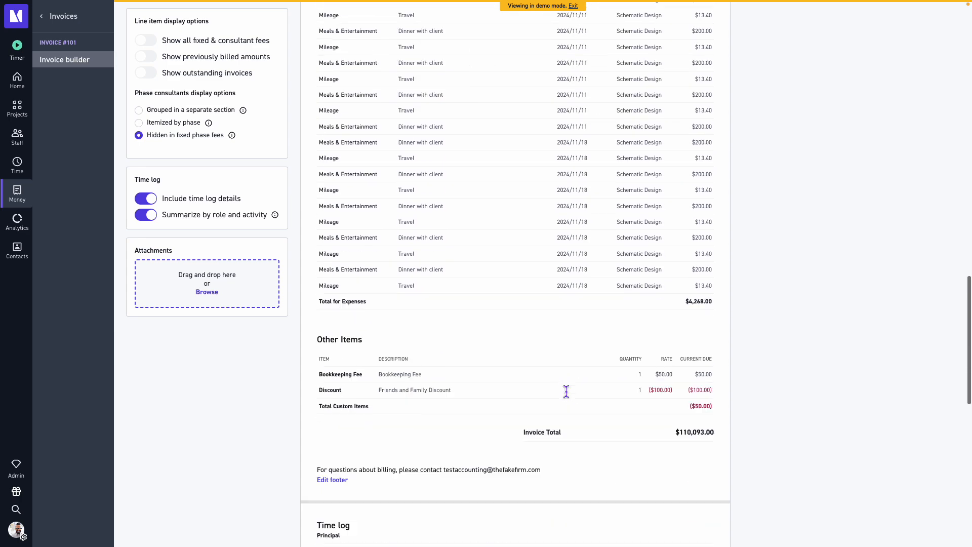
pyautogui.scroll(-4, 445, 364)
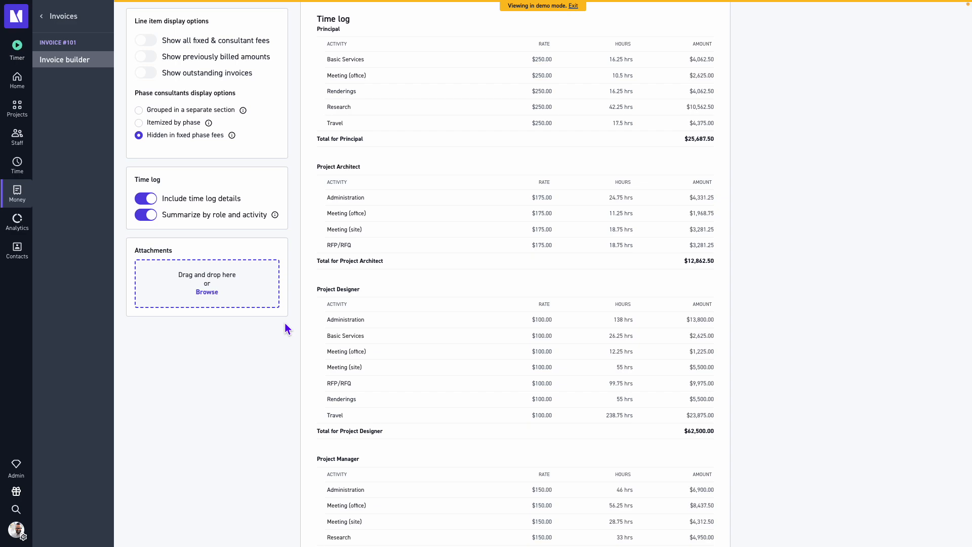
pyautogui.scroll(10, 284, 323)
pyautogui.scroll(15, 284, 324)
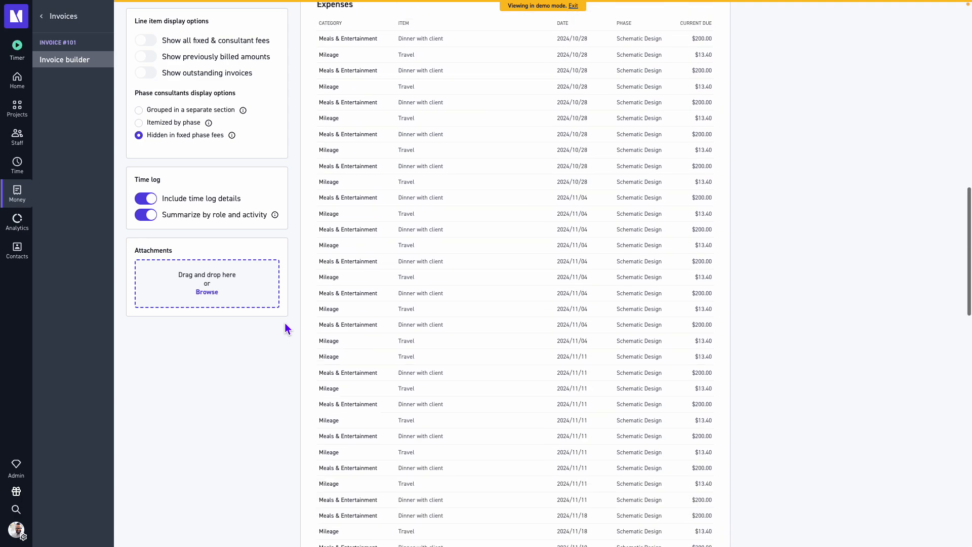